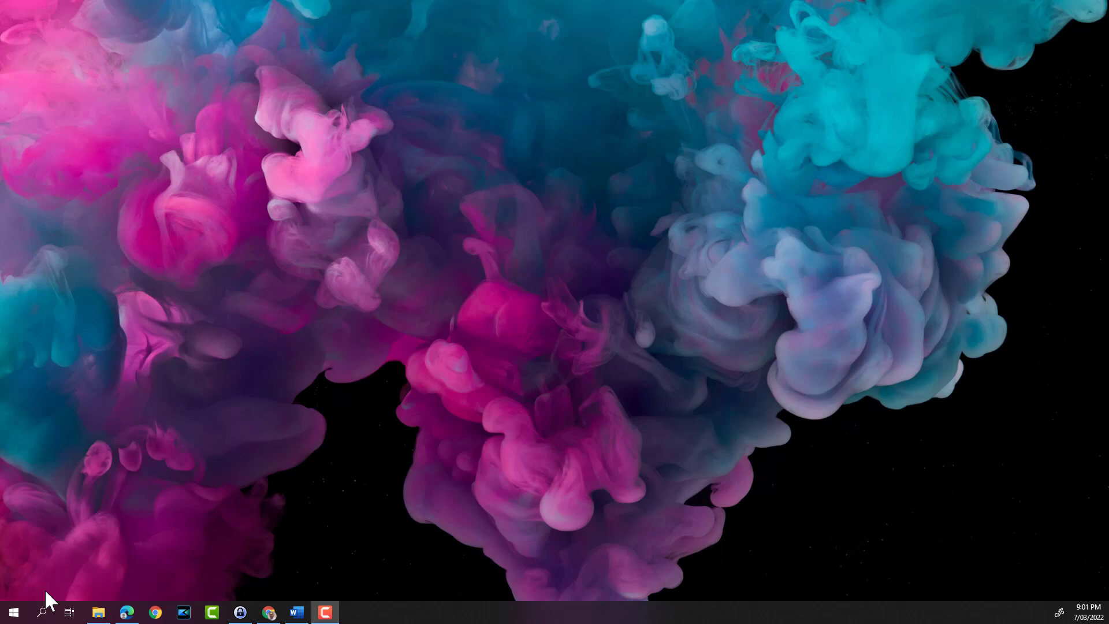
# Step: Launch Word from the Start menu's expanded Recently added apps list
pyautogui.click(14, 612)
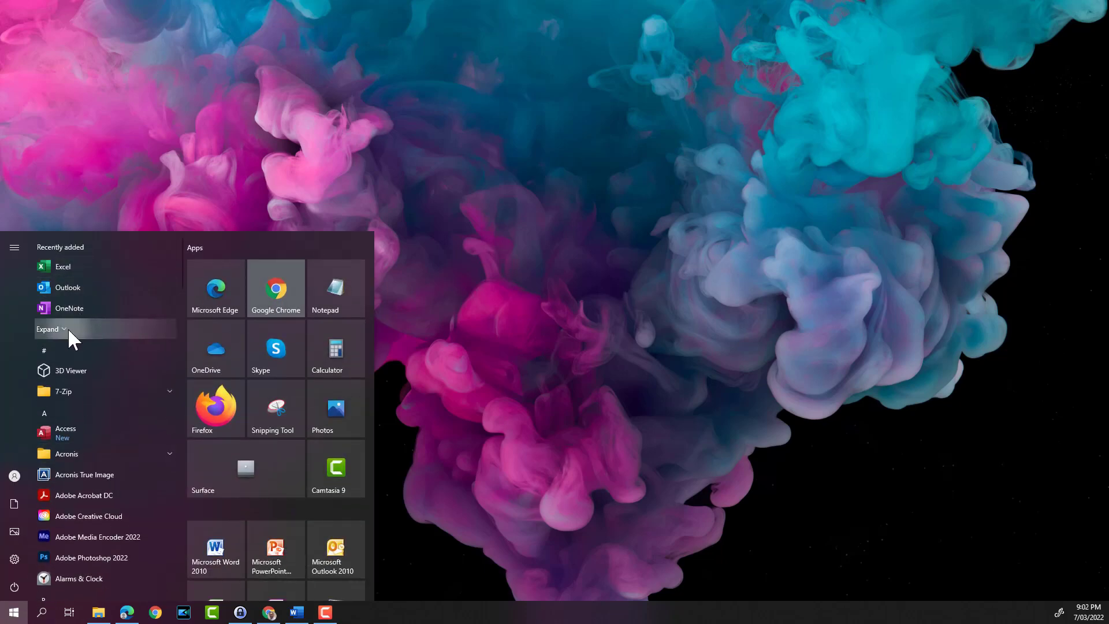
pyautogui.click(68, 329)
pyautogui.click(74, 370)
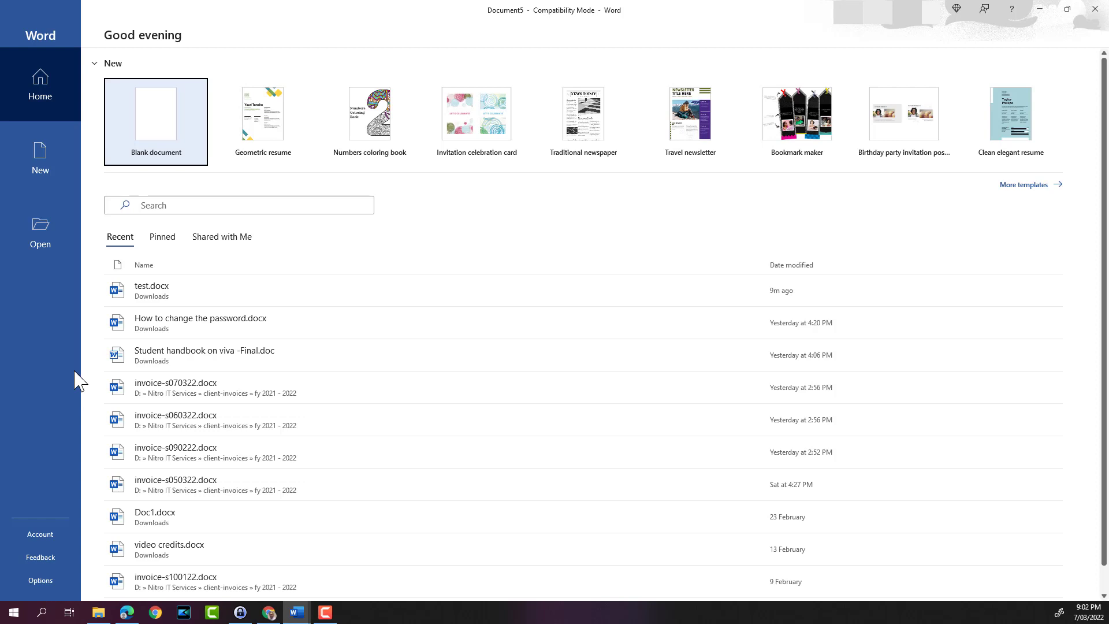
pyautogui.click(35, 78)
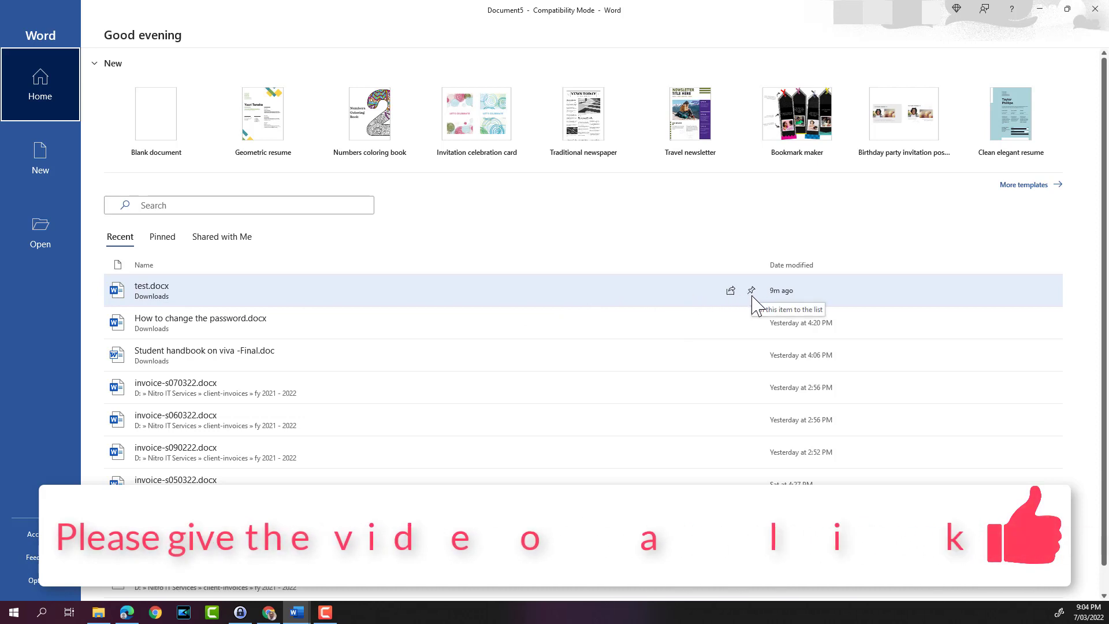
# Step: Pin test.docx from the Recent list so it appears alone under Pinned documents
pyautogui.click(168, 241)
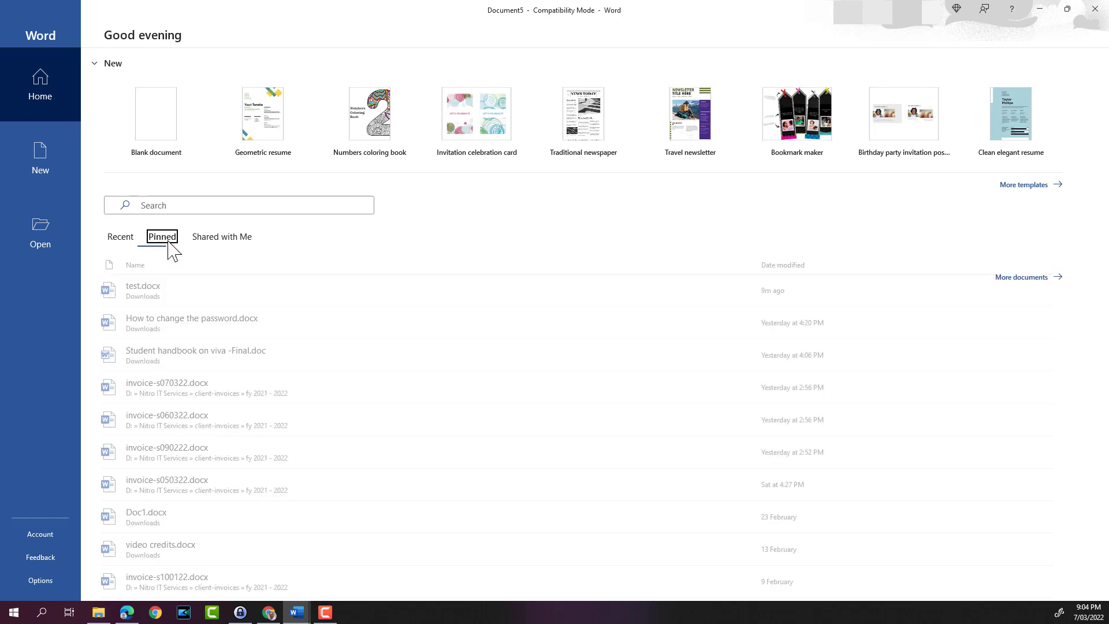
pyautogui.click(120, 242)
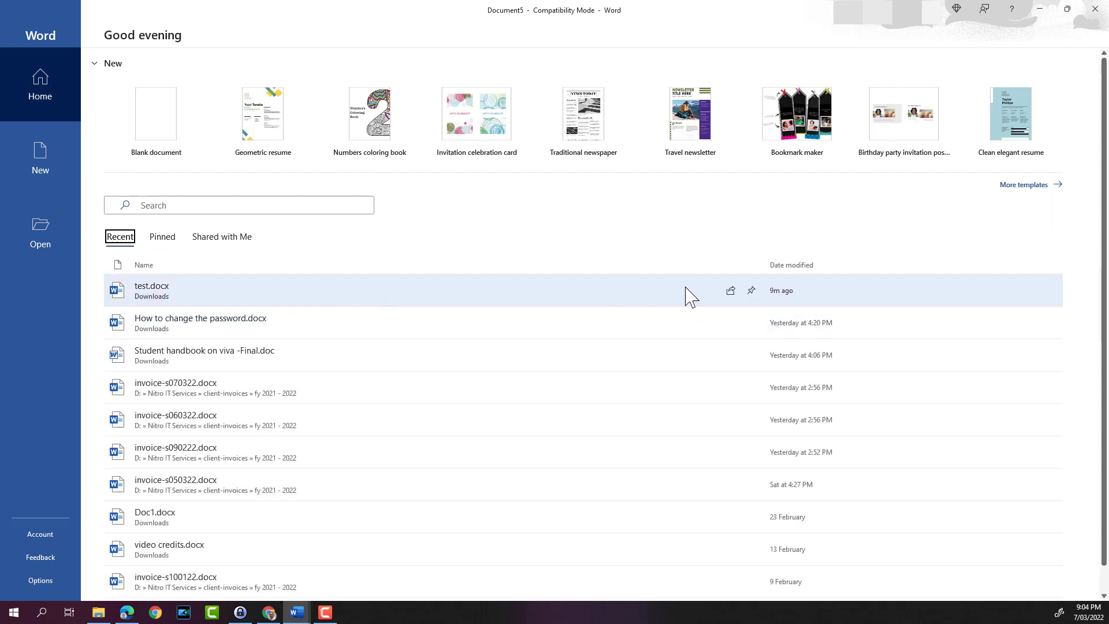
pyautogui.click(752, 291)
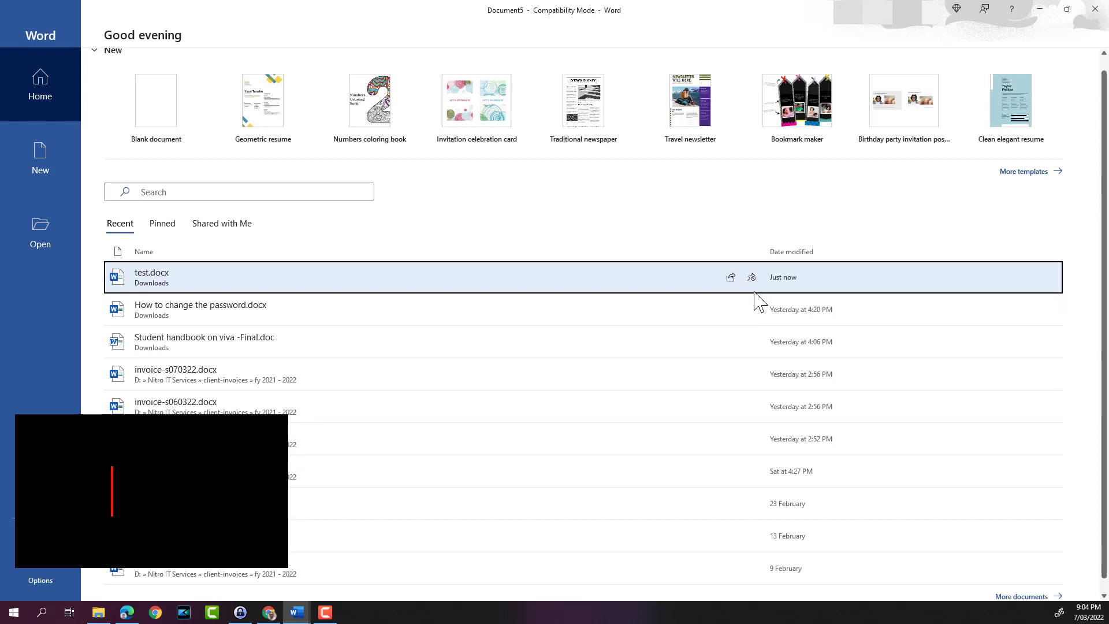
pyautogui.click(160, 226)
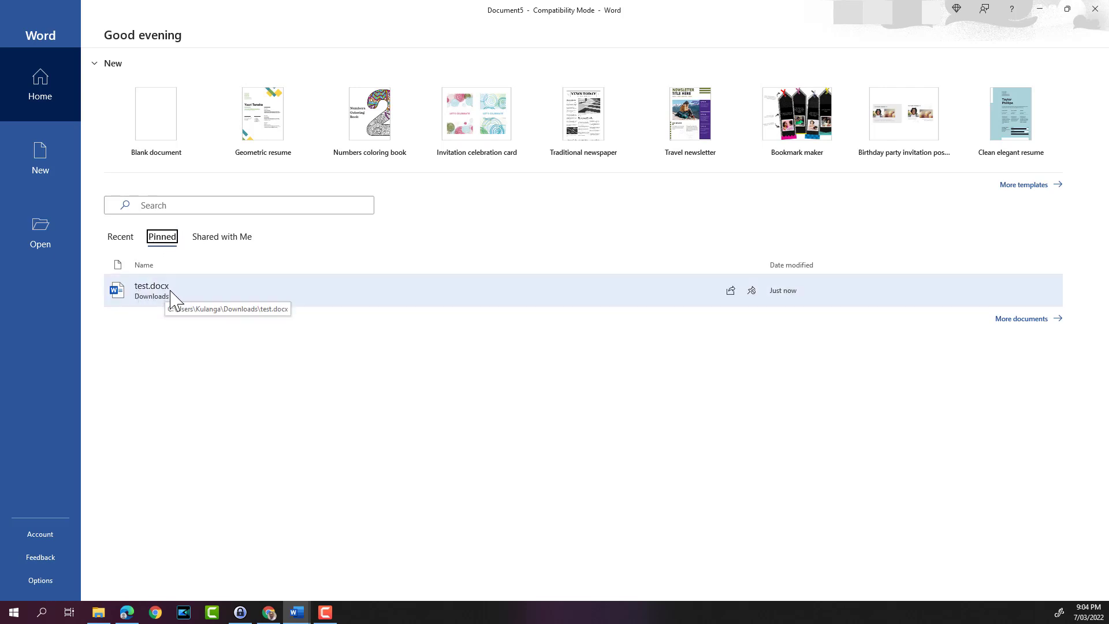
# Step: Display the Shared with Me documents list on Word's Home page
pyautogui.click(223, 238)
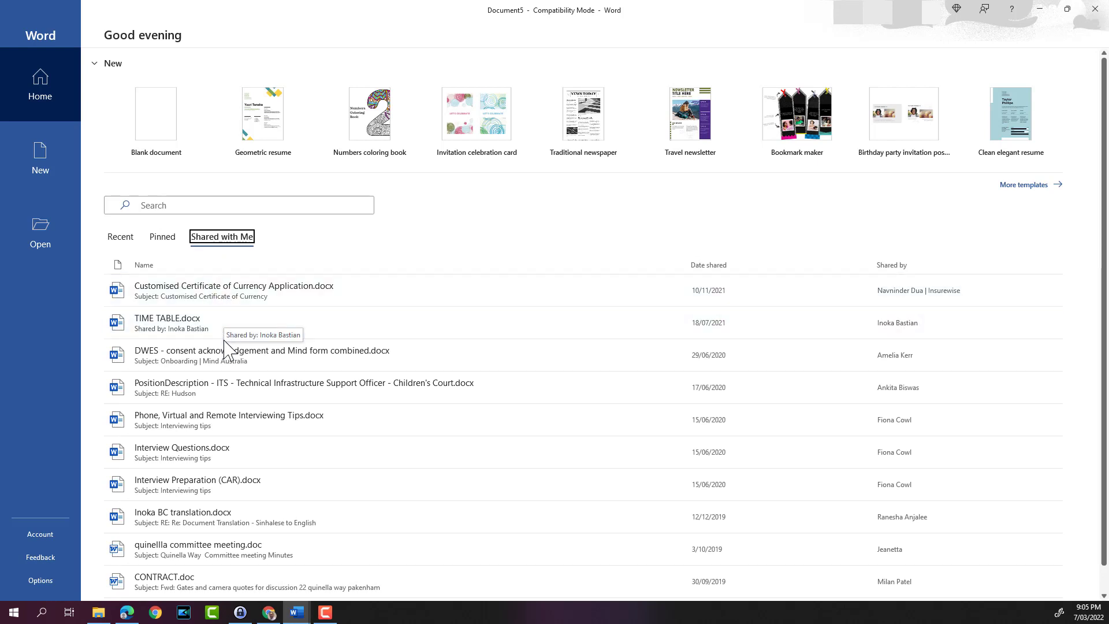
pyautogui.press('F10')
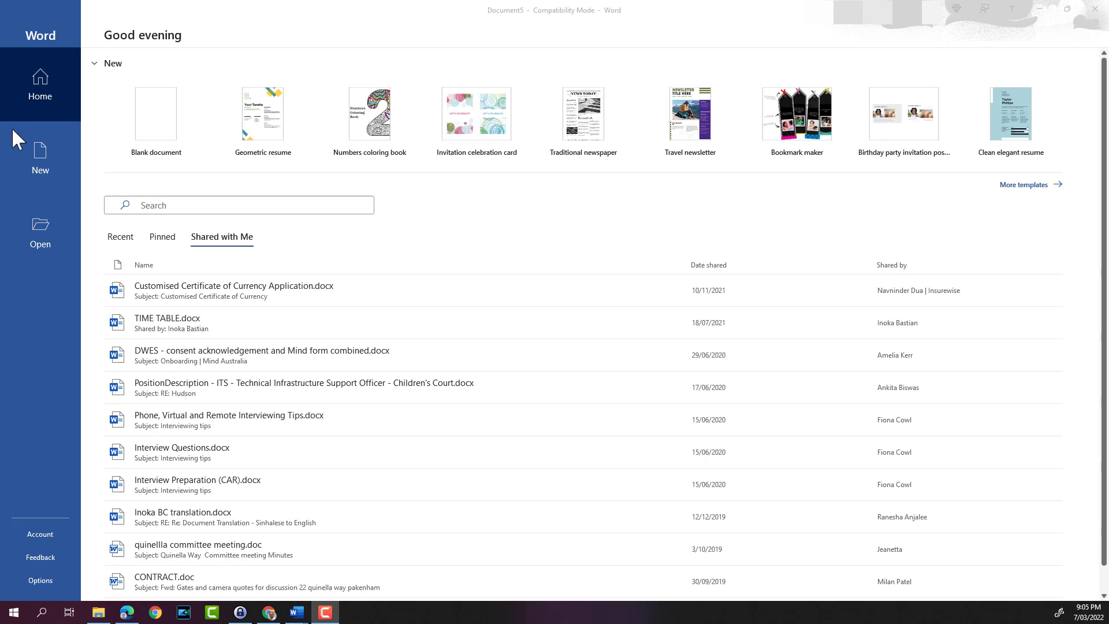
# Step: Open the New page and browse its online template gallery, including Traditional newspaper and Travel newsletter
pyautogui.click(43, 151)
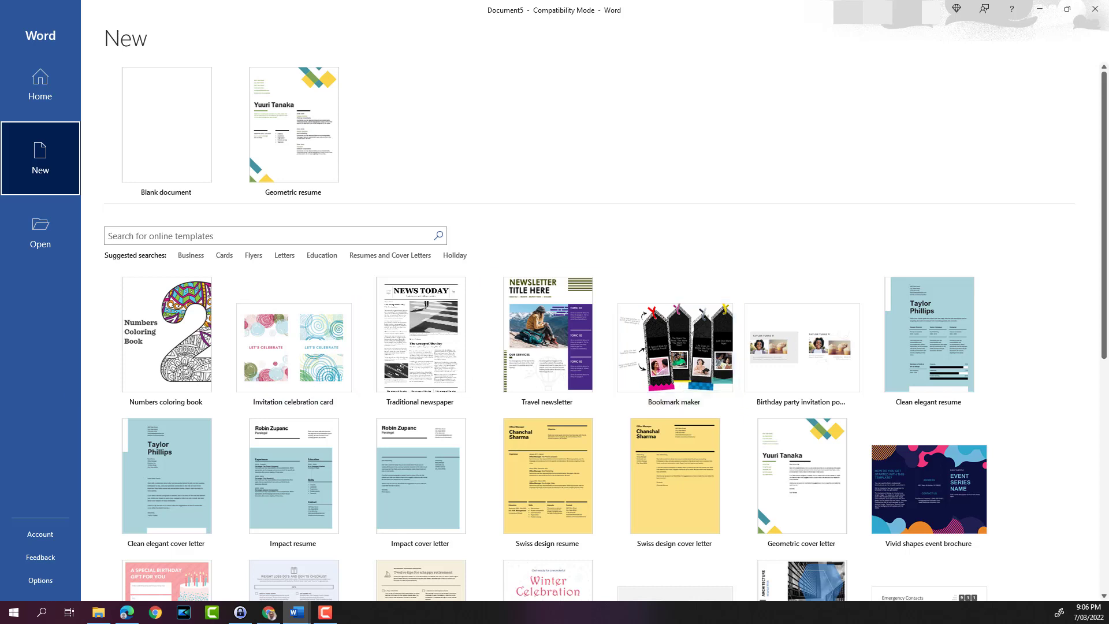
pyautogui.press('F10')
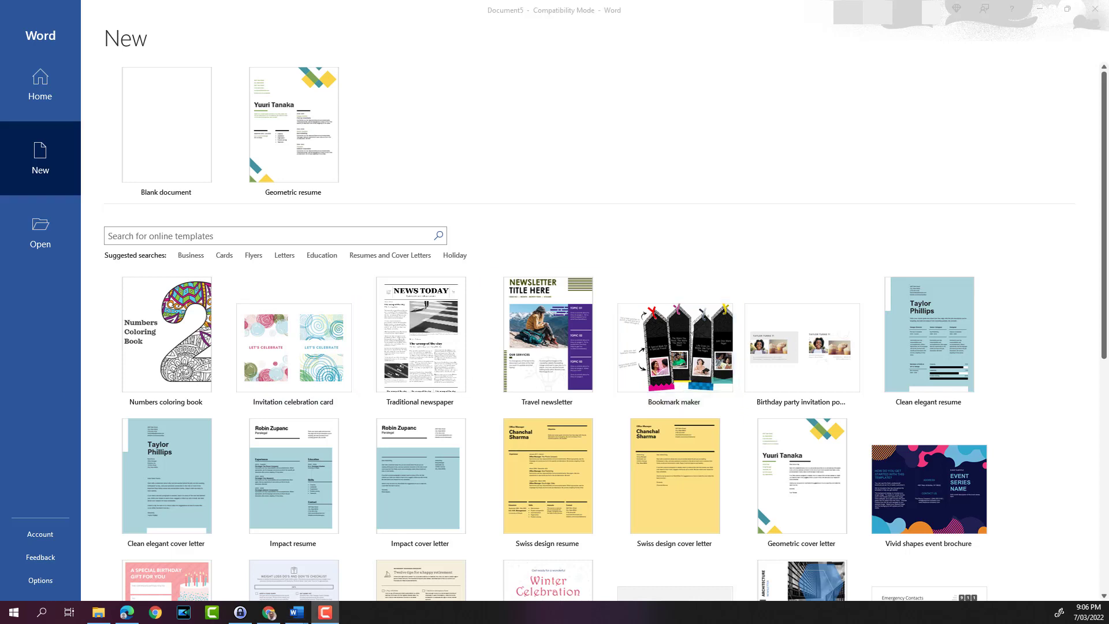
pyautogui.click(348, 236)
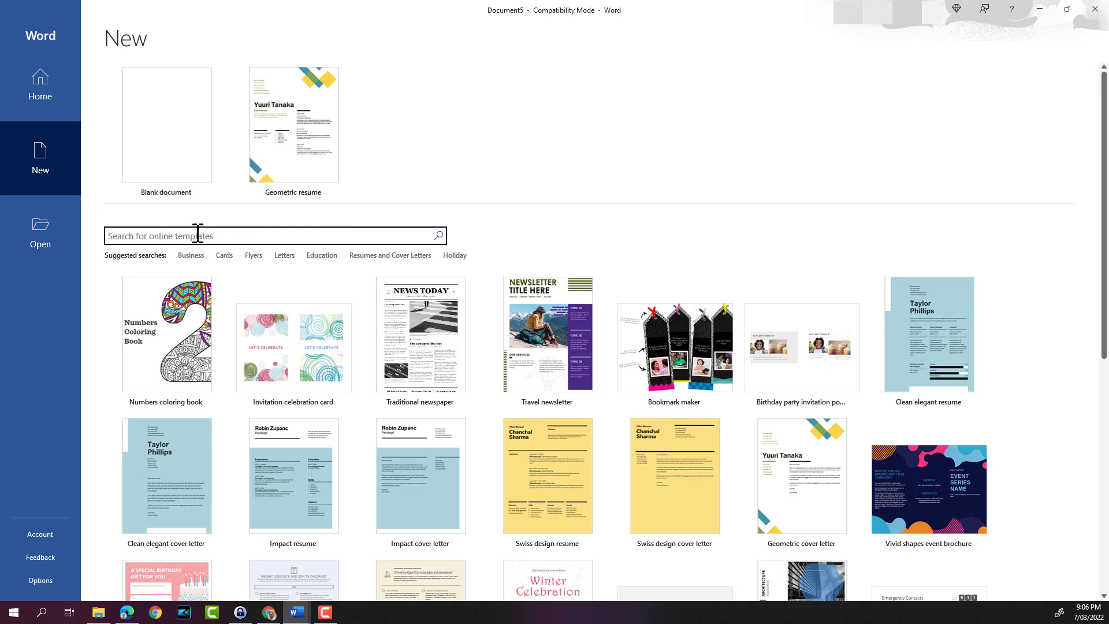
pyautogui.scroll(-3, 582, 265)
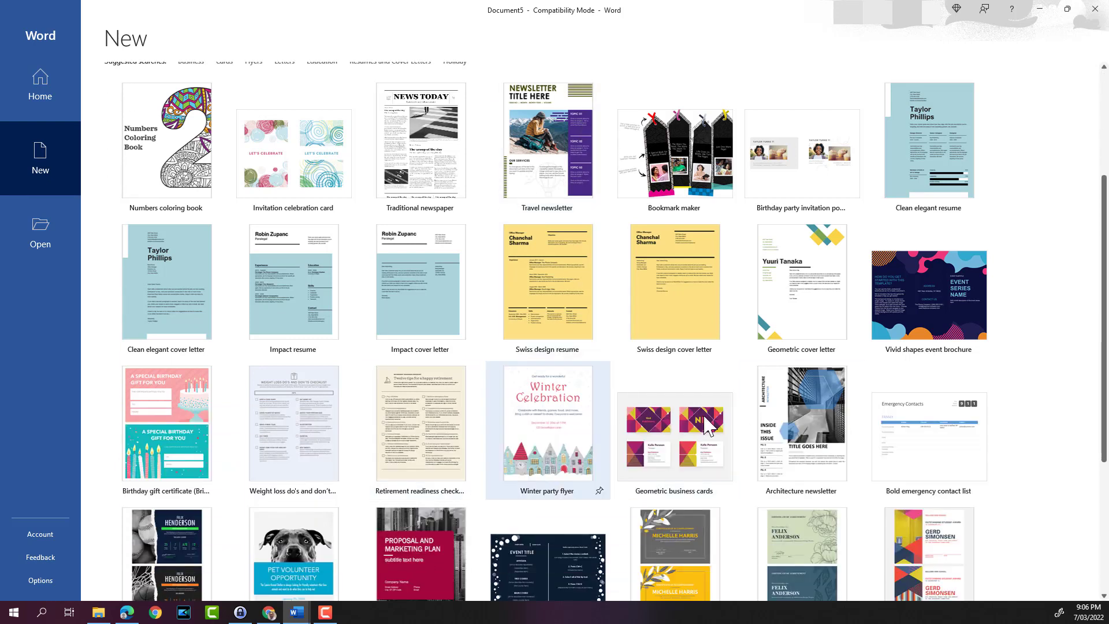
pyautogui.scroll(-2, 832, 358)
pyautogui.scroll(-3, 832, 358)
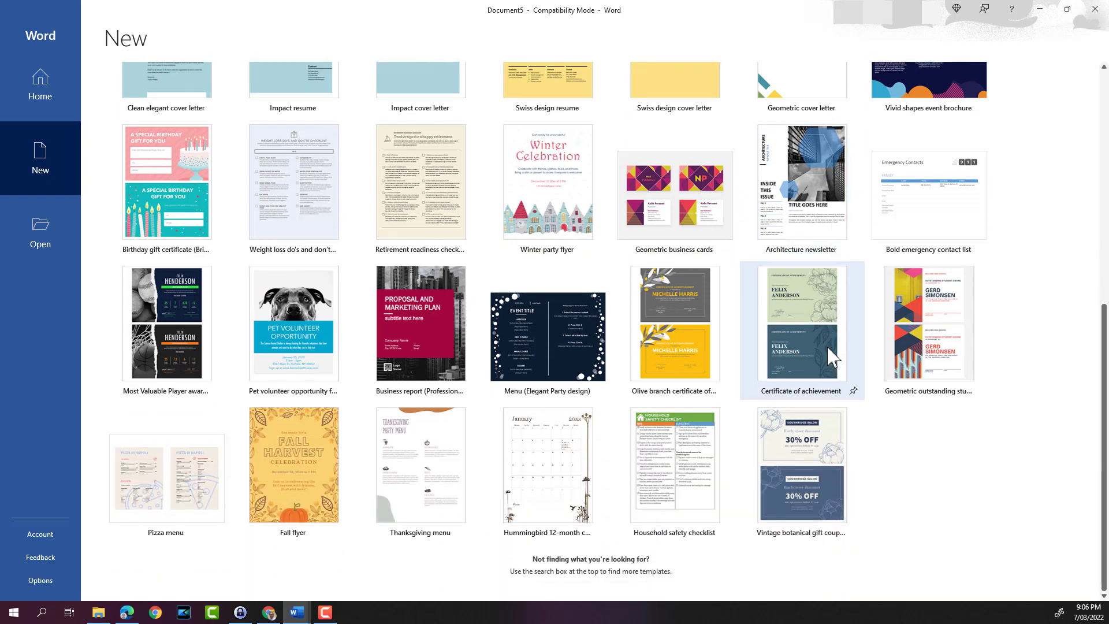
pyautogui.scroll(10, 831, 358)
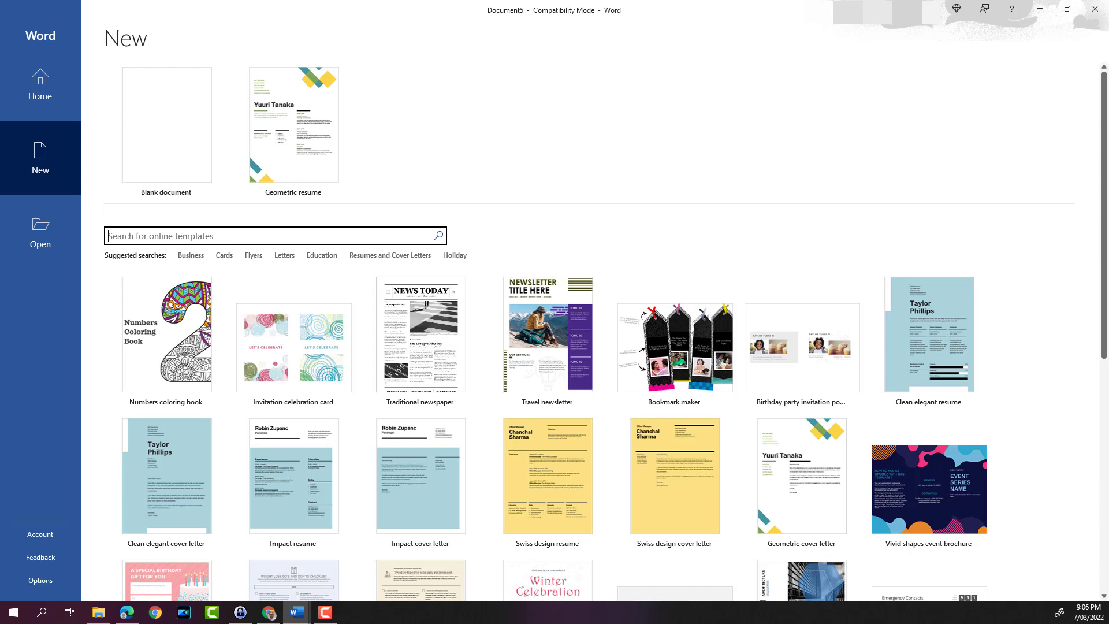
pyautogui.press('F10')
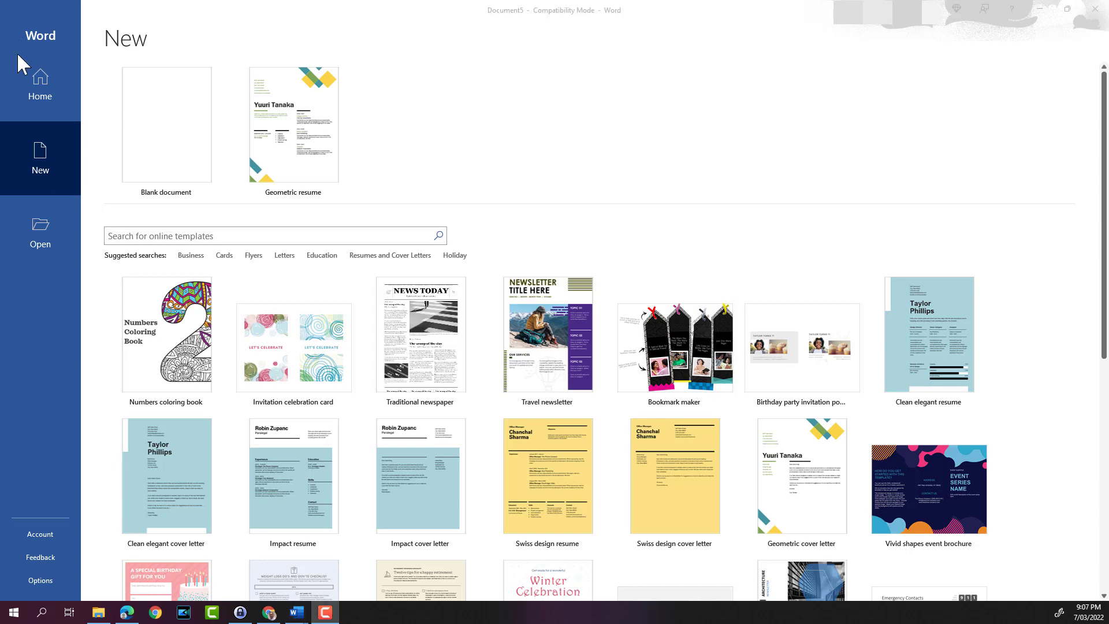
# Step: Go to the Open page, cancel the Browse file dialog, and return to Recent documents
pyautogui.click(40, 225)
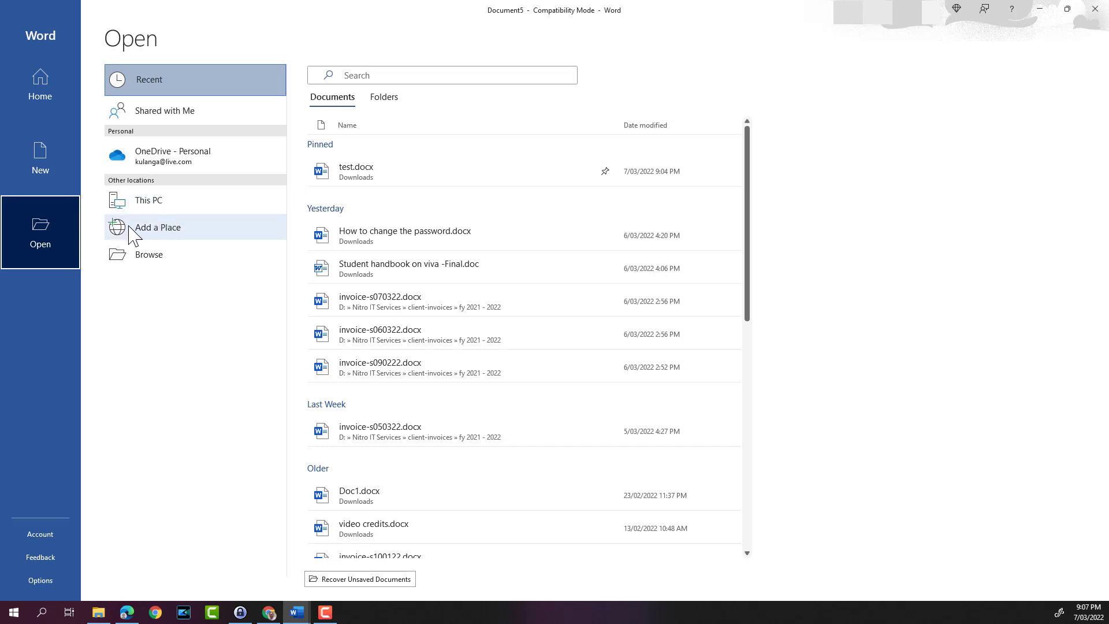
pyautogui.click(150, 258)
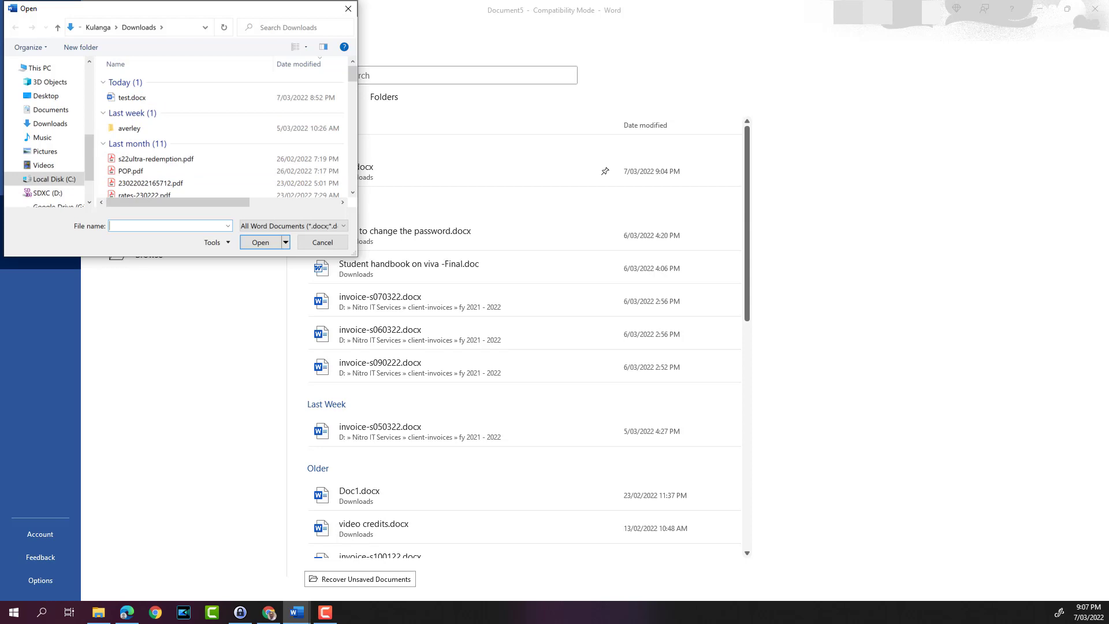
pyautogui.press('Escape')
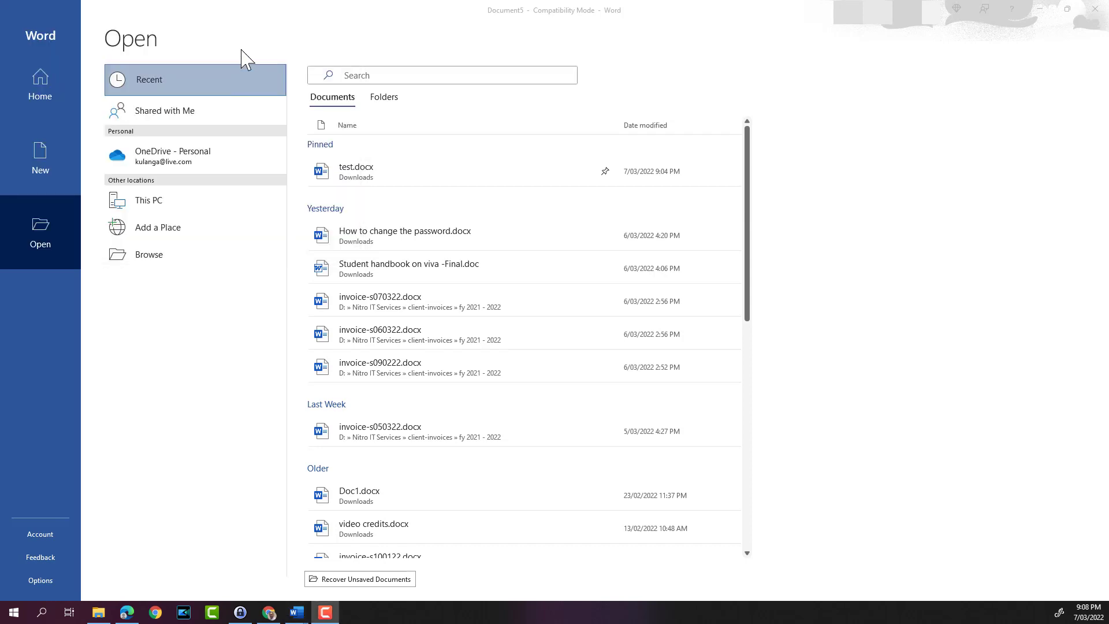
# Step: Open the pinned test.docx résumé and show the View ribbon's display options
pyautogui.click(370, 179)
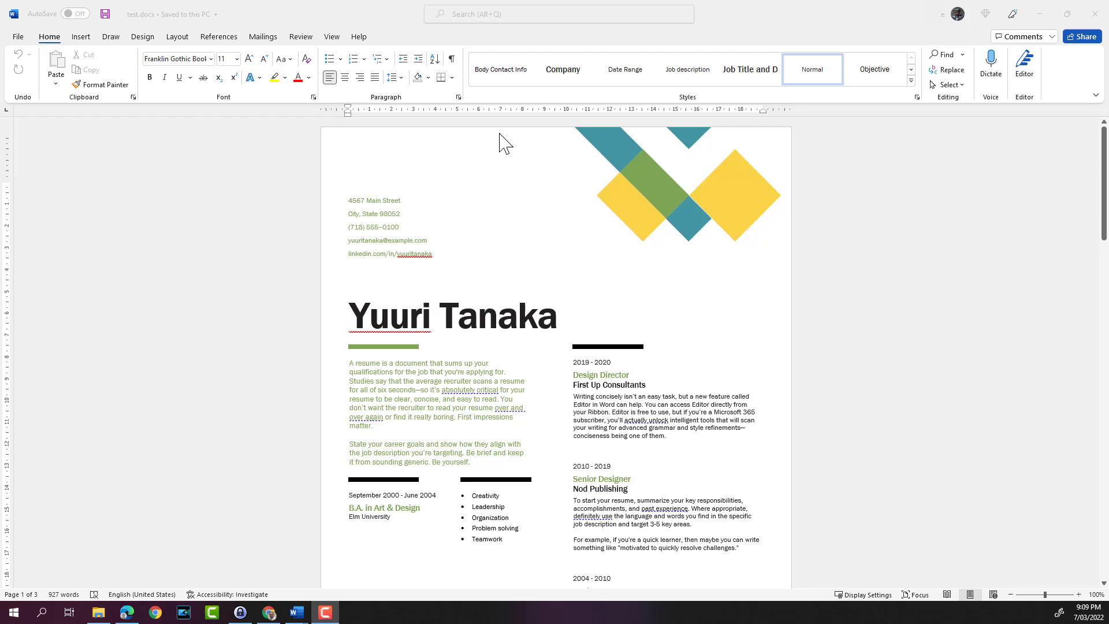
pyautogui.click(332, 37)
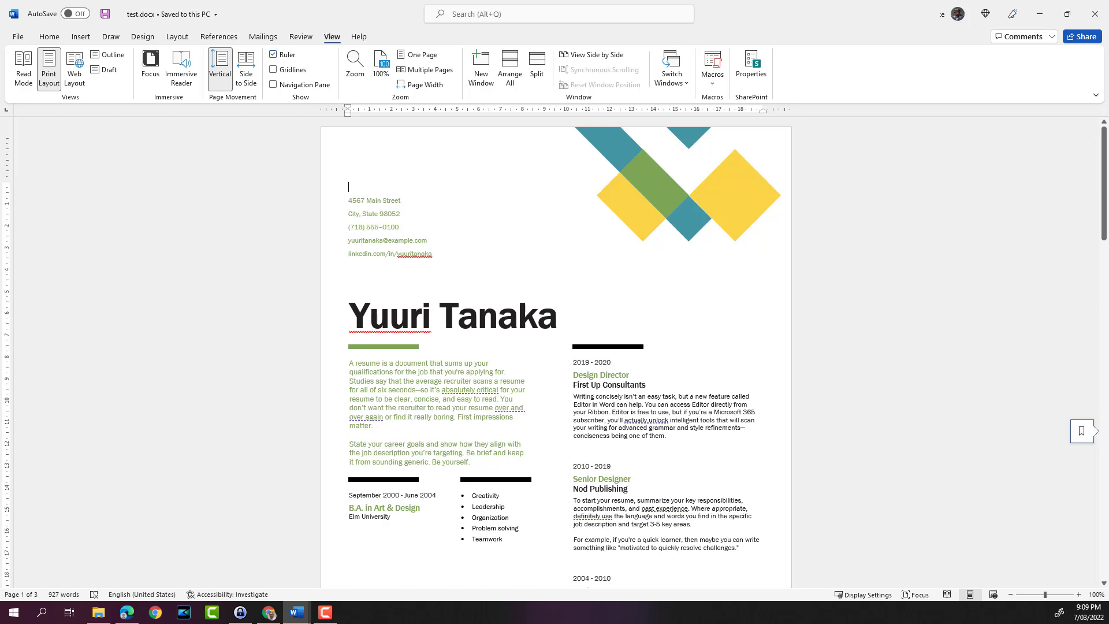
pyautogui.press('F10')
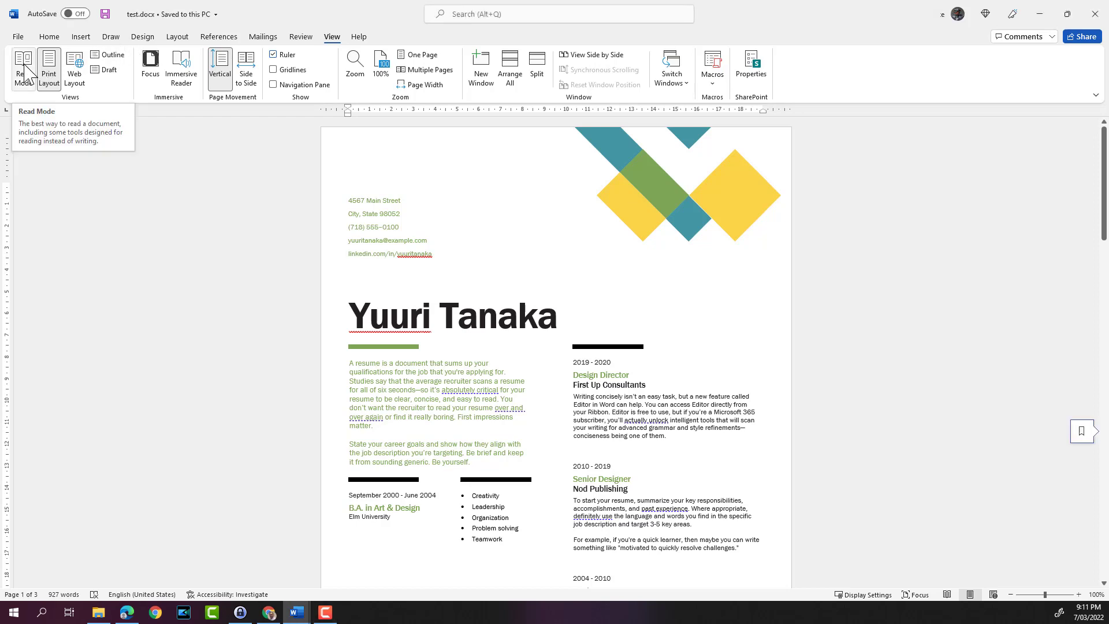
# Step: Switch test.docx to Read Mode and zoom the text up to 170%
pyautogui.click(24, 70)
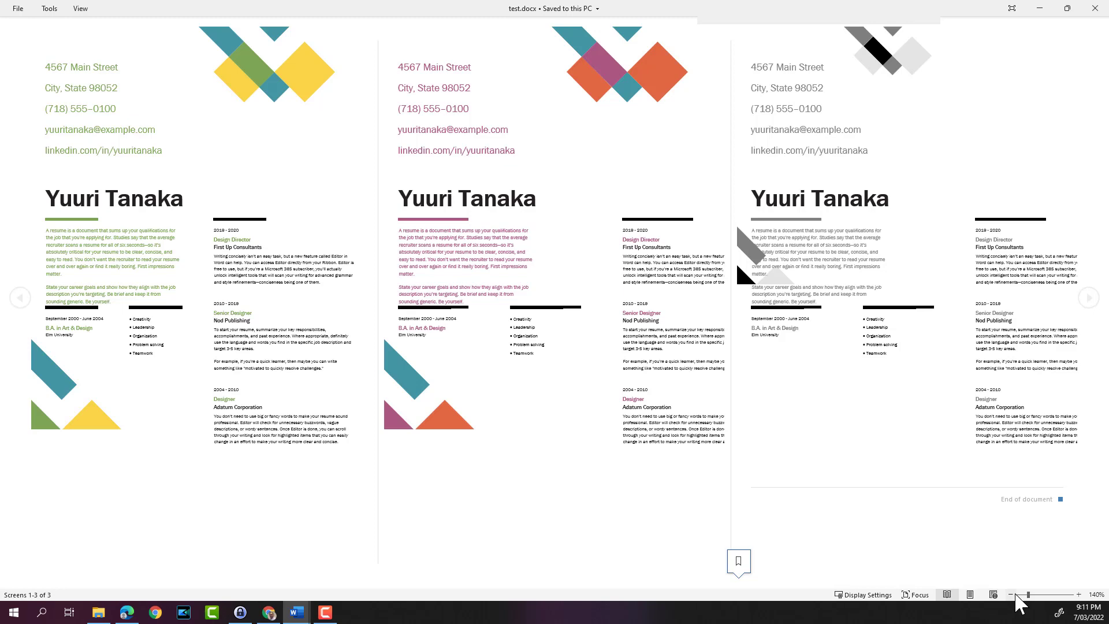
pyautogui.click(1079, 595)
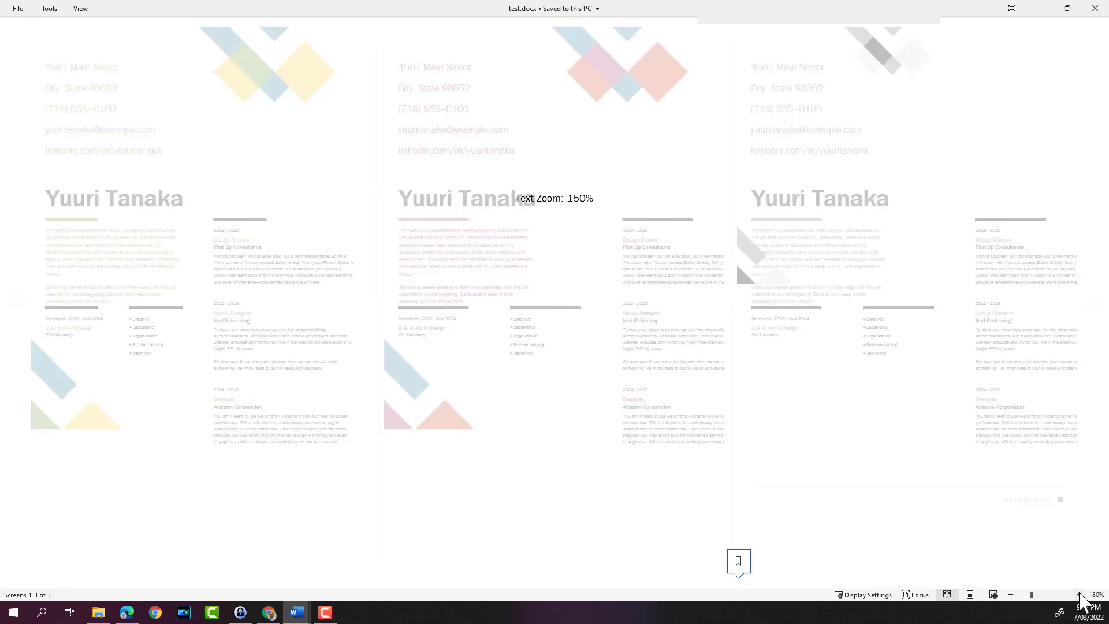
pyautogui.click(1080, 595)
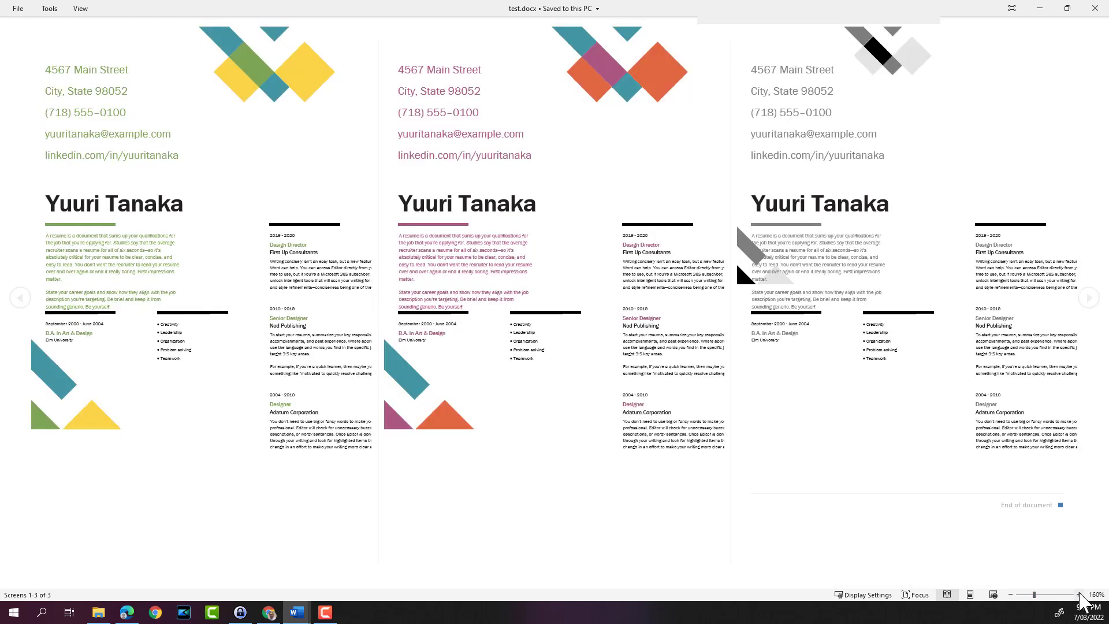
pyautogui.click(1079, 595)
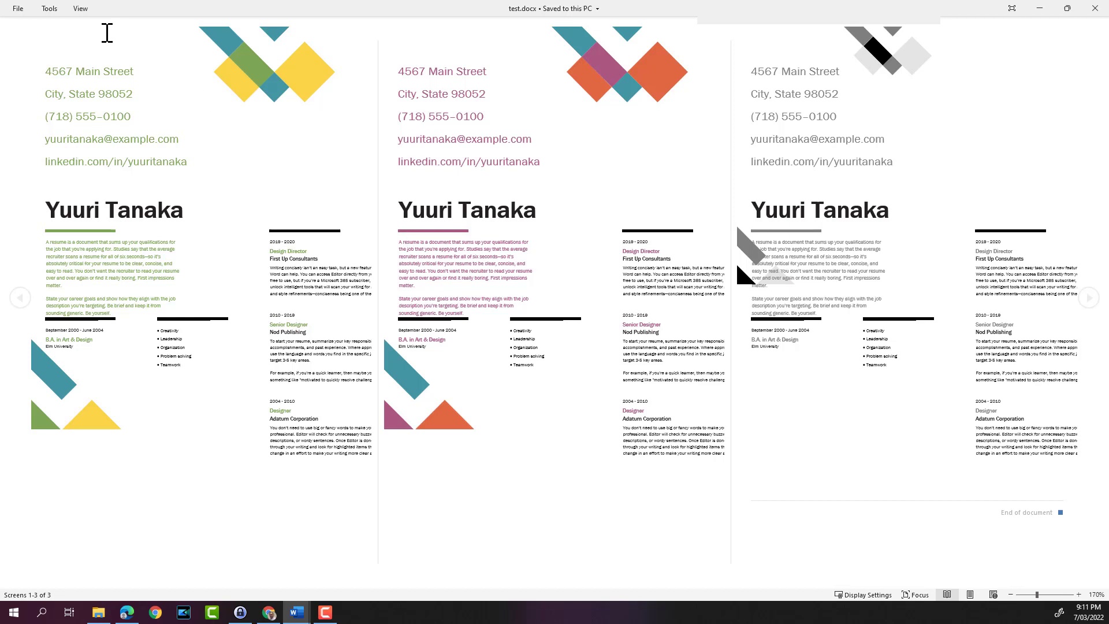
# Step: Choose View > Edit Document to return the résumé to Print Layout
pyautogui.click(81, 9)
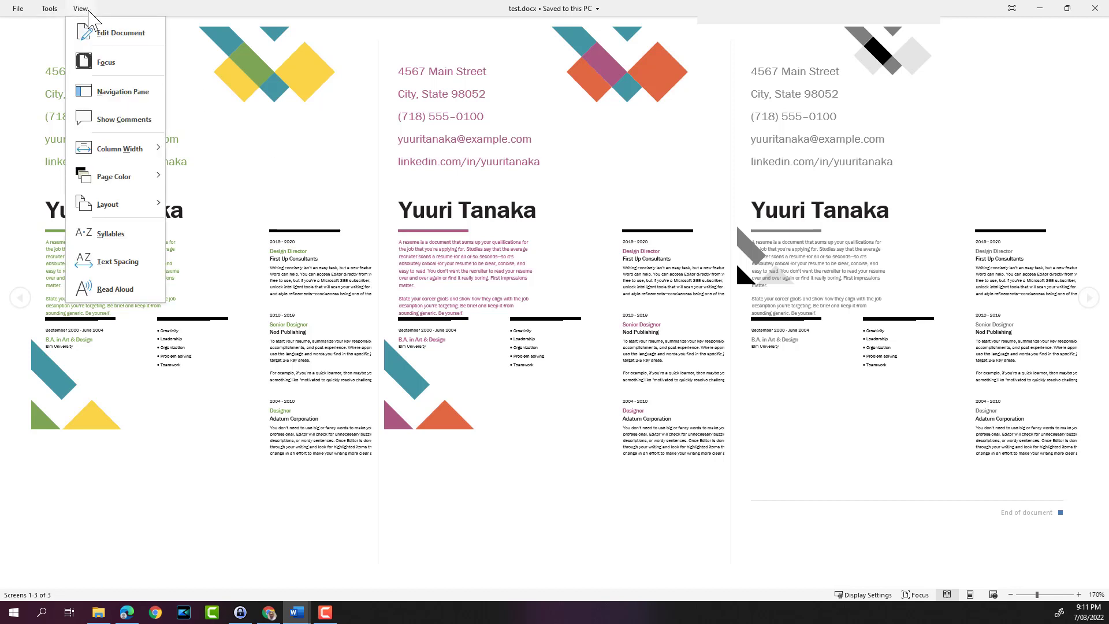
pyautogui.click(101, 33)
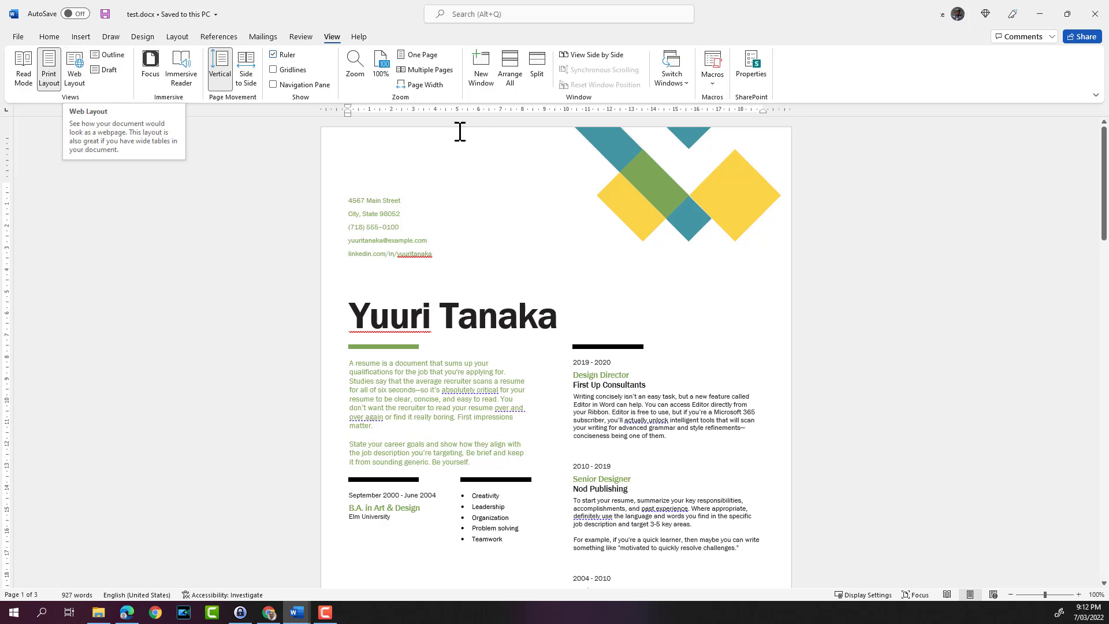
# Step: View the résumé in Web Layout, scroll through it, then close it via File > Close
pyautogui.click(85, 74)
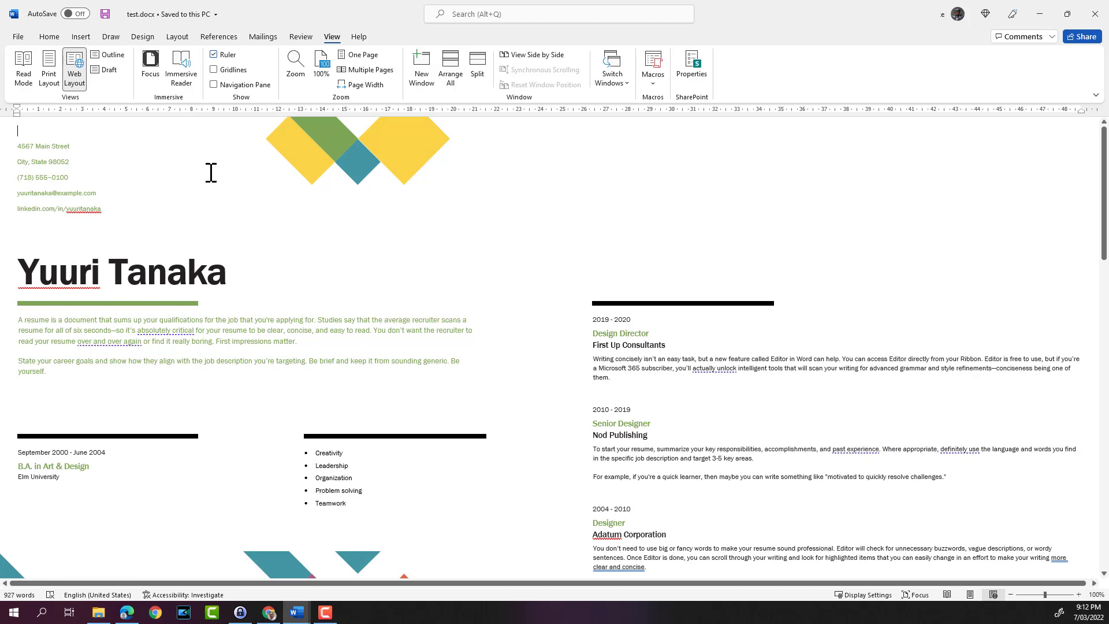
pyautogui.scroll(-2, 579, 231)
pyautogui.scroll(-10, 579, 232)
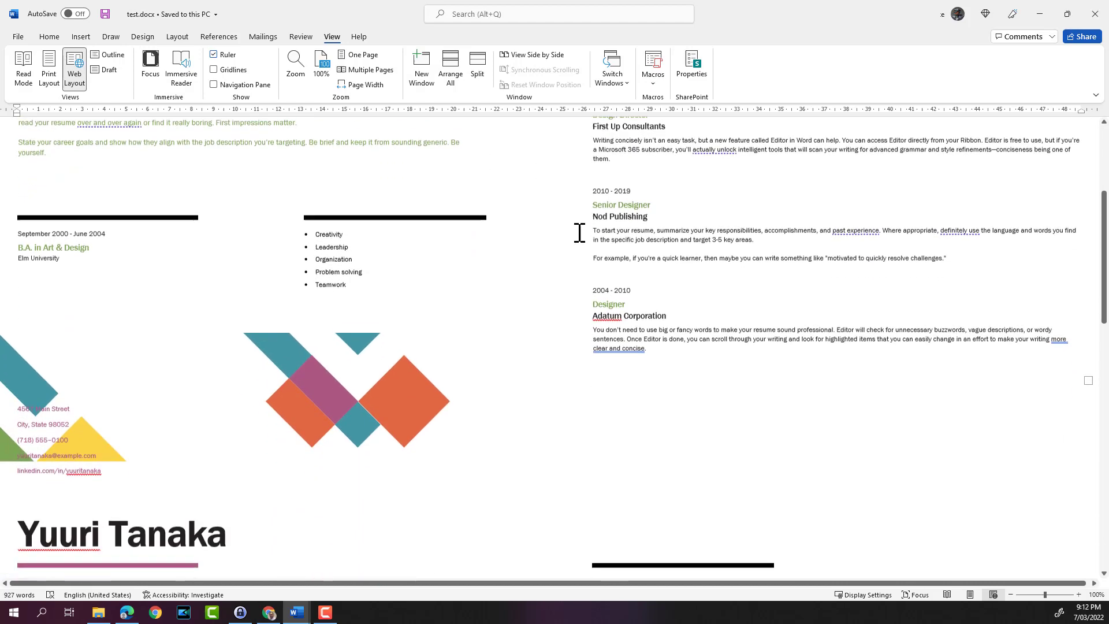
pyautogui.scroll(-7, 579, 233)
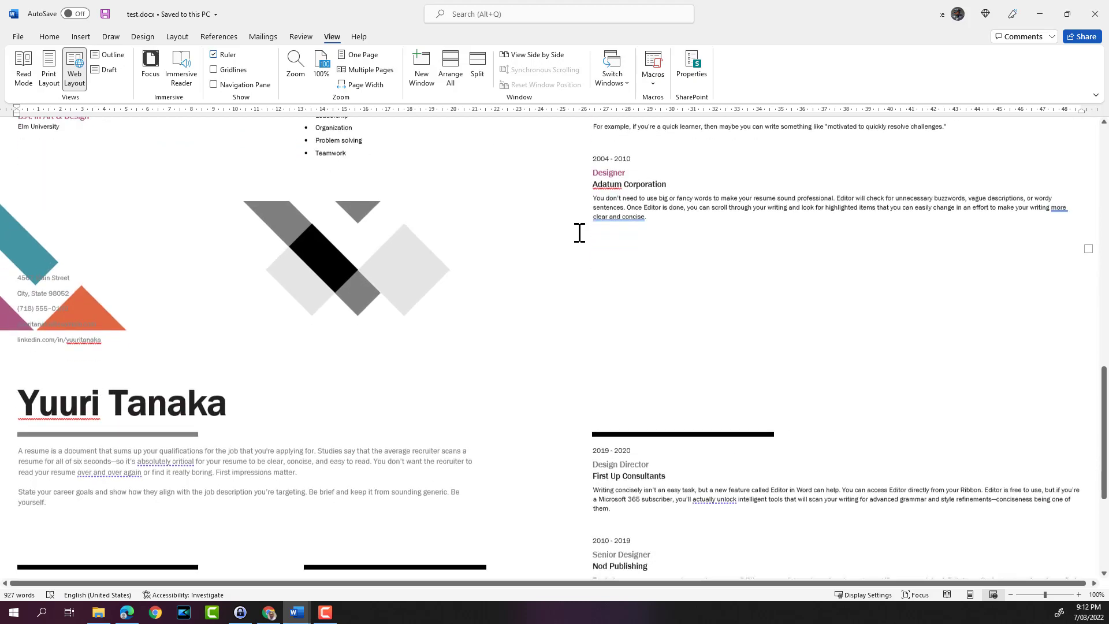
pyautogui.scroll(-20, 579, 233)
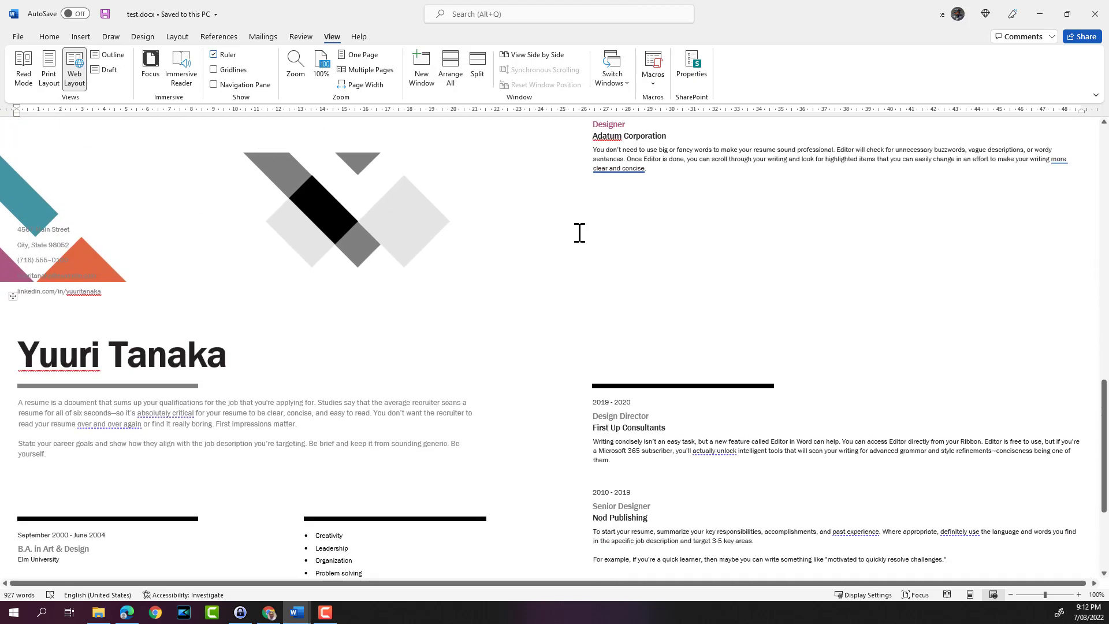
pyautogui.scroll(-10, 579, 233)
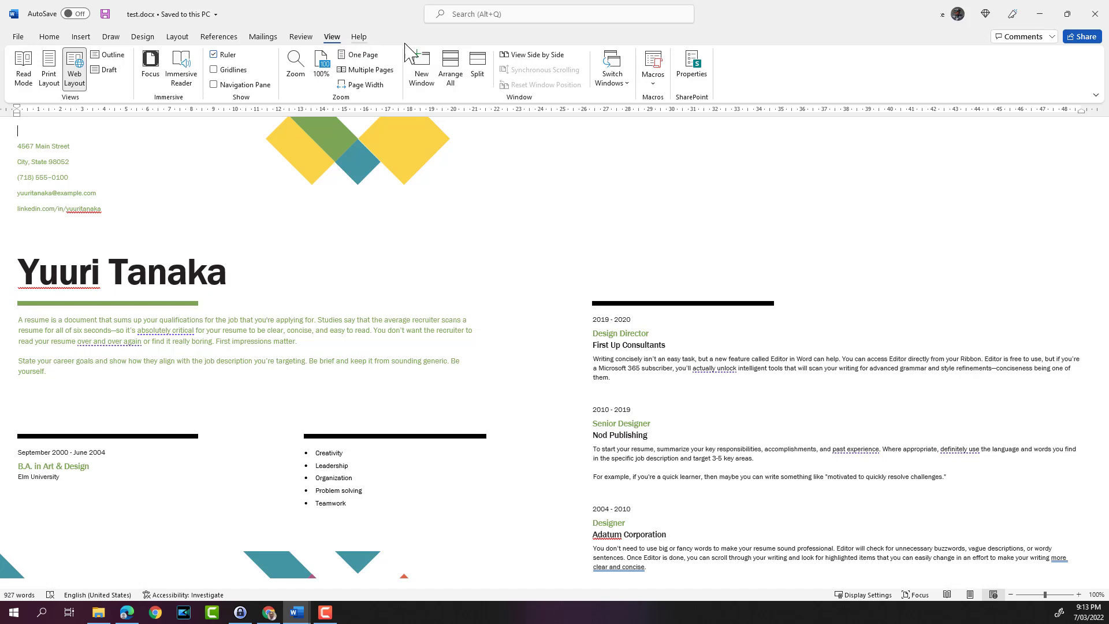
pyautogui.click(21, 37)
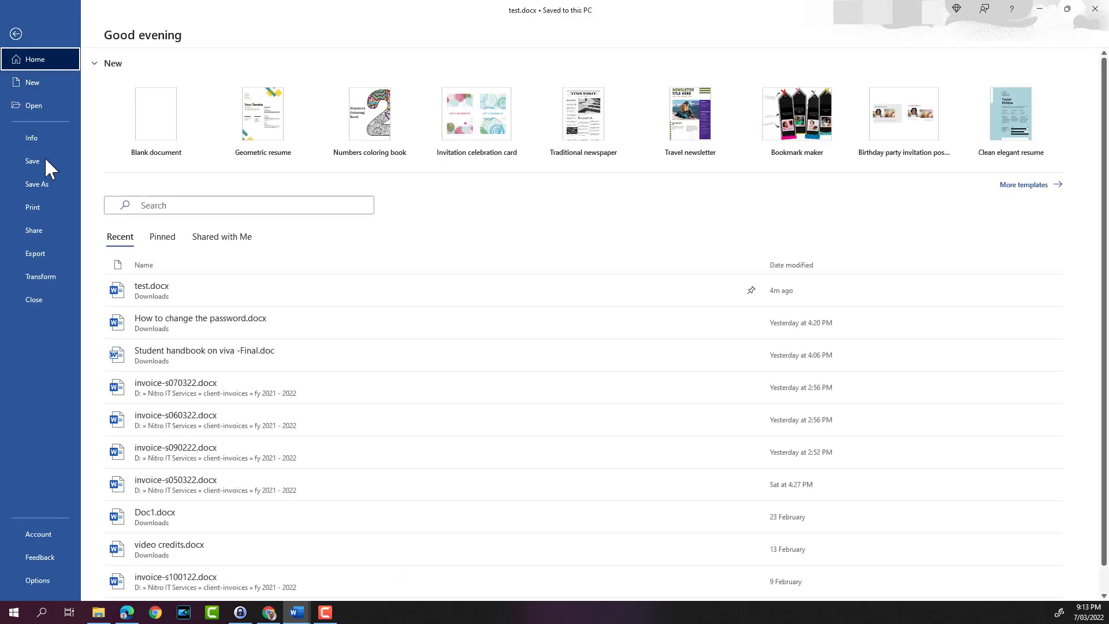
pyautogui.click(38, 299)
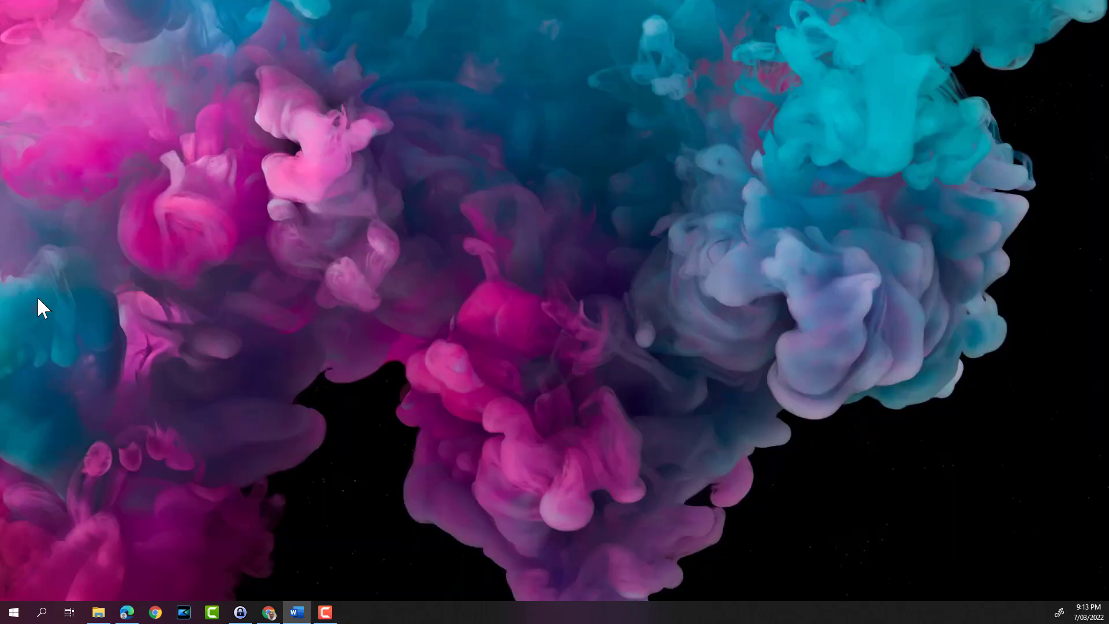